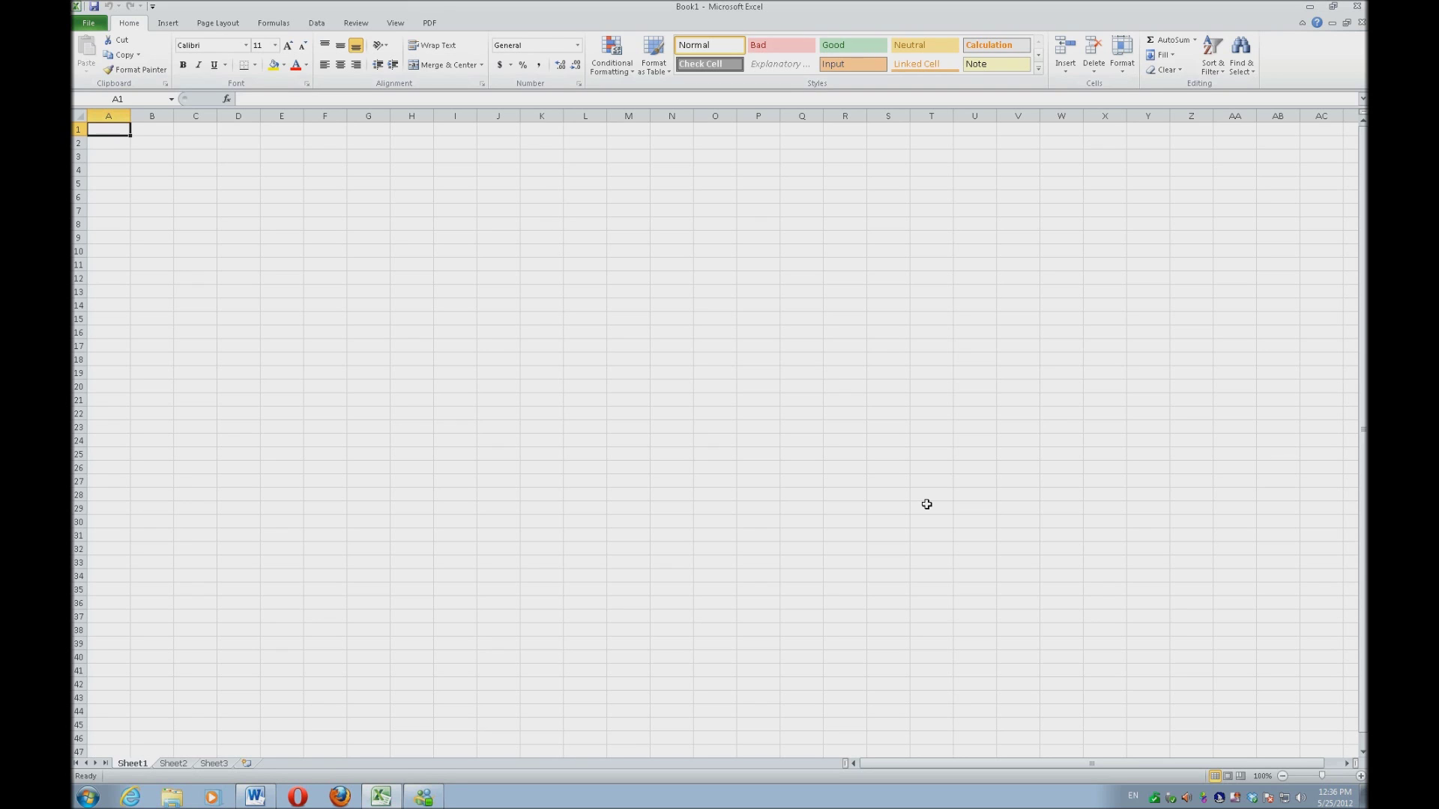
# - Move the active cell across row 1 from A1 to AB1 to examine the column lettering, and return to column A
pyautogui.press('Right')
pyautogui.press('Right')
pyautogui.press('Right')
pyautogui.press('Right')
pyautogui.press('Right')
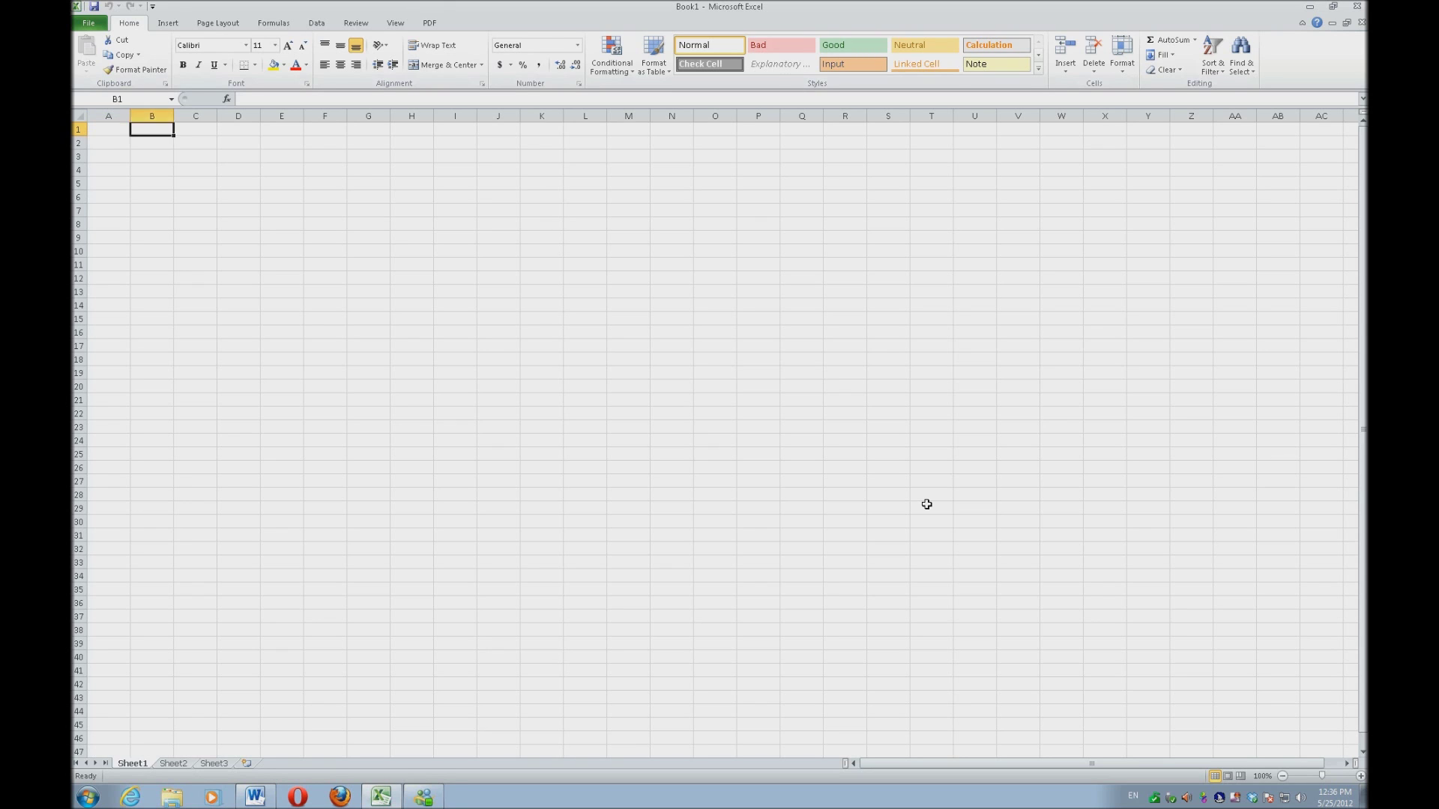
pyautogui.press('Right')
pyautogui.press('Right')
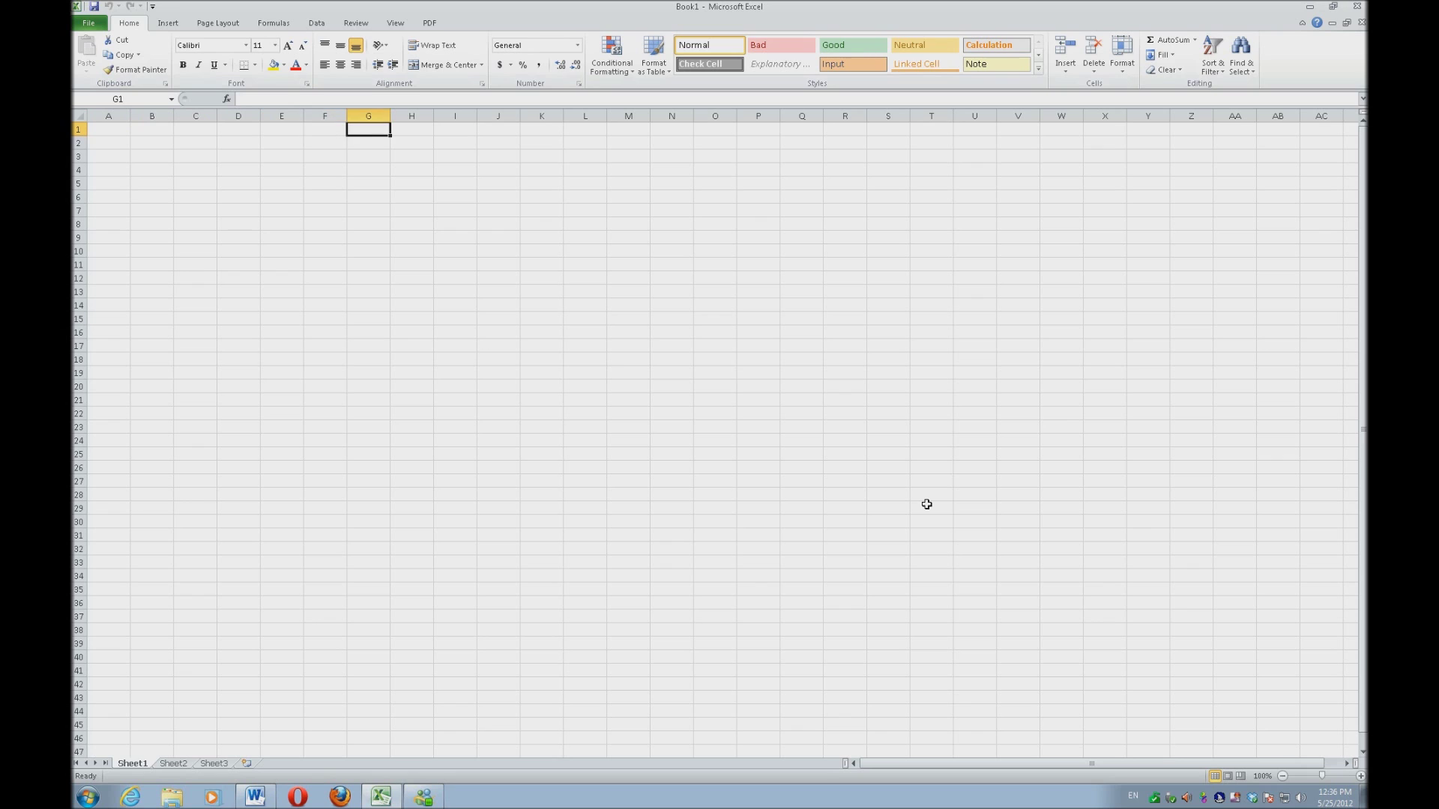
pyautogui.press('Right')
pyautogui.press('Right')
pyautogui.press('Right')
pyautogui.press('Right')
pyautogui.press('Right')
pyautogui.press('Right')
pyautogui.press('Right')
pyautogui.press('Right')
pyautogui.press('Right')
pyautogui.press('Right')
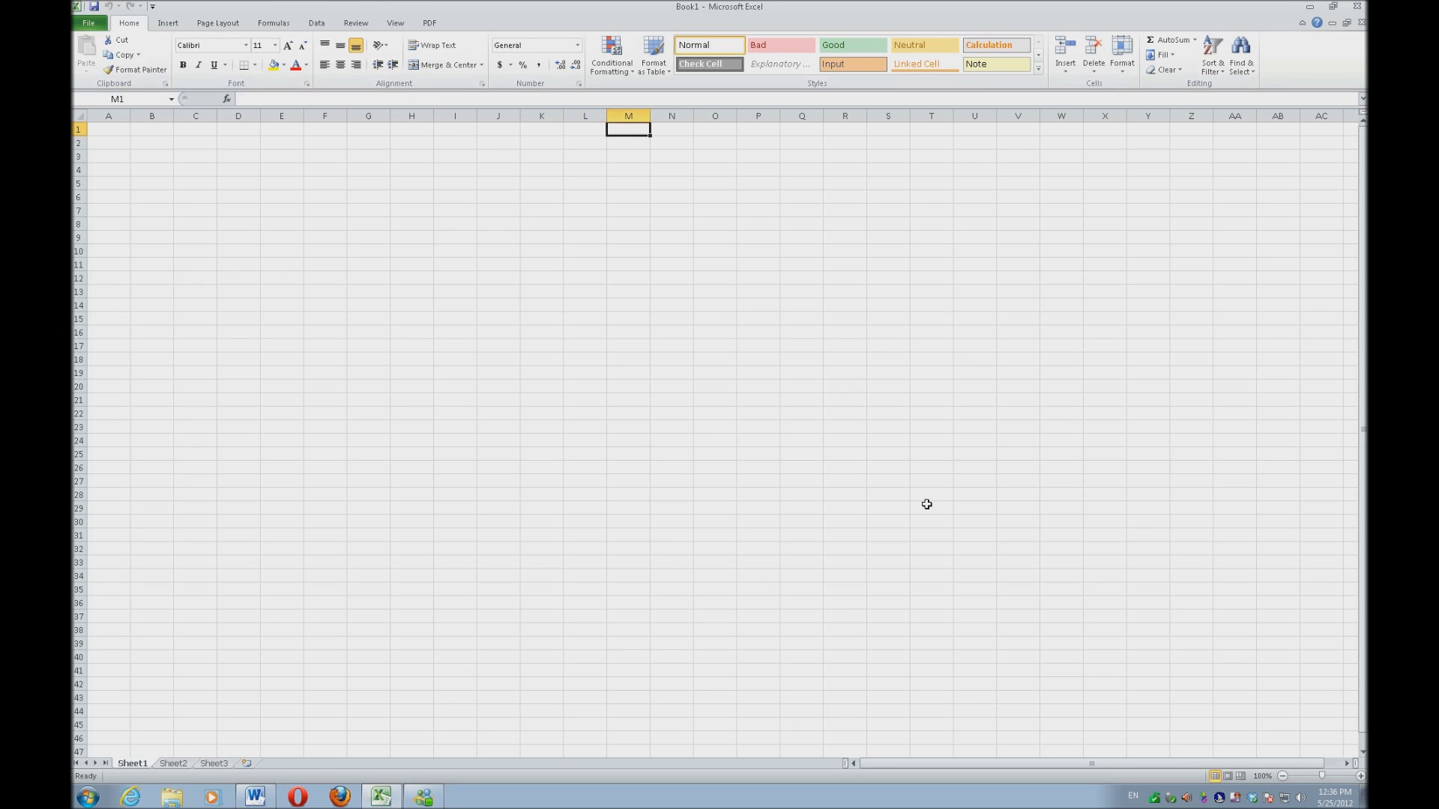
pyautogui.press('Right')
pyautogui.press('Right')
pyautogui.press('Right')
pyautogui.press('Right')
pyautogui.press('Right')
pyautogui.press('Right')
pyautogui.press('Right')
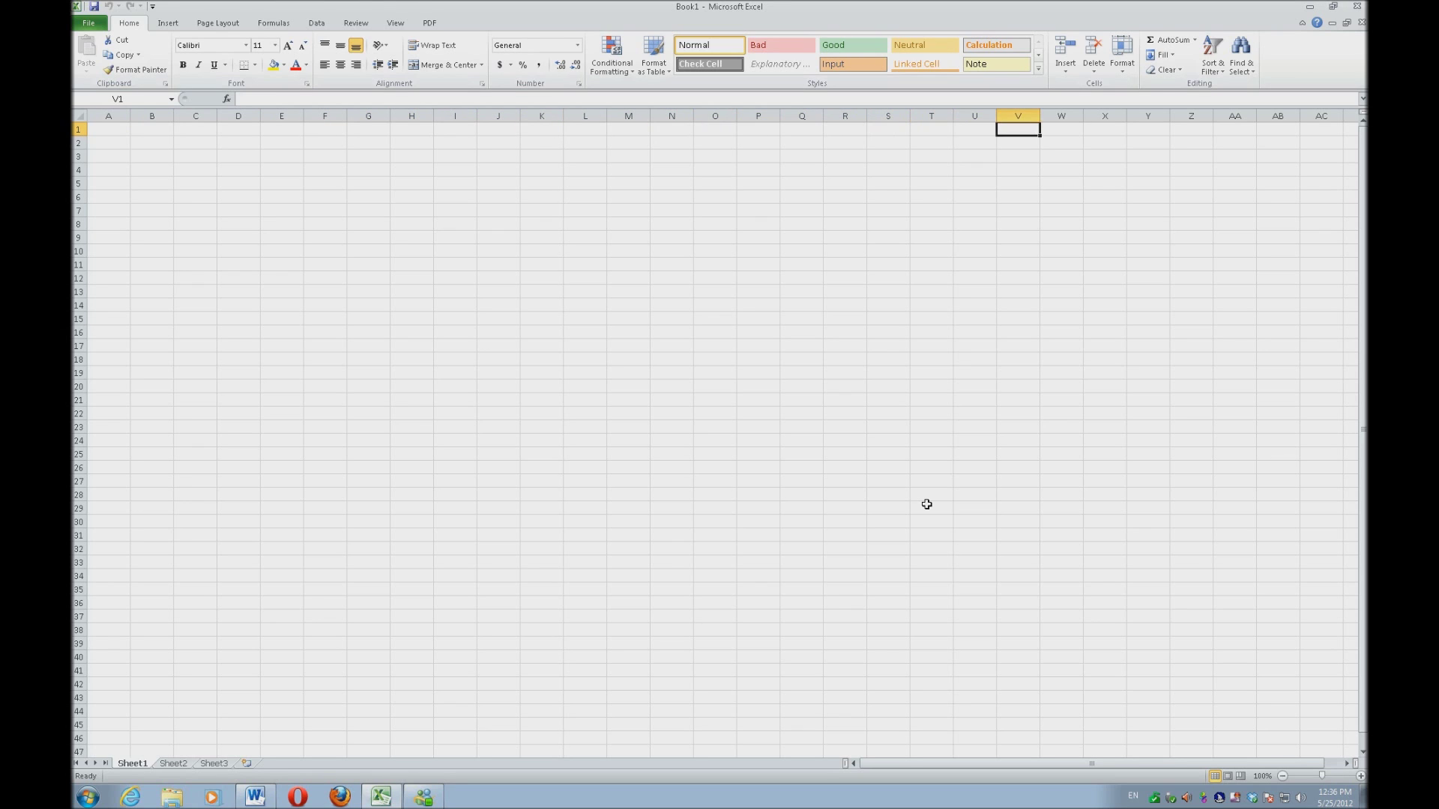
pyautogui.press('Right')
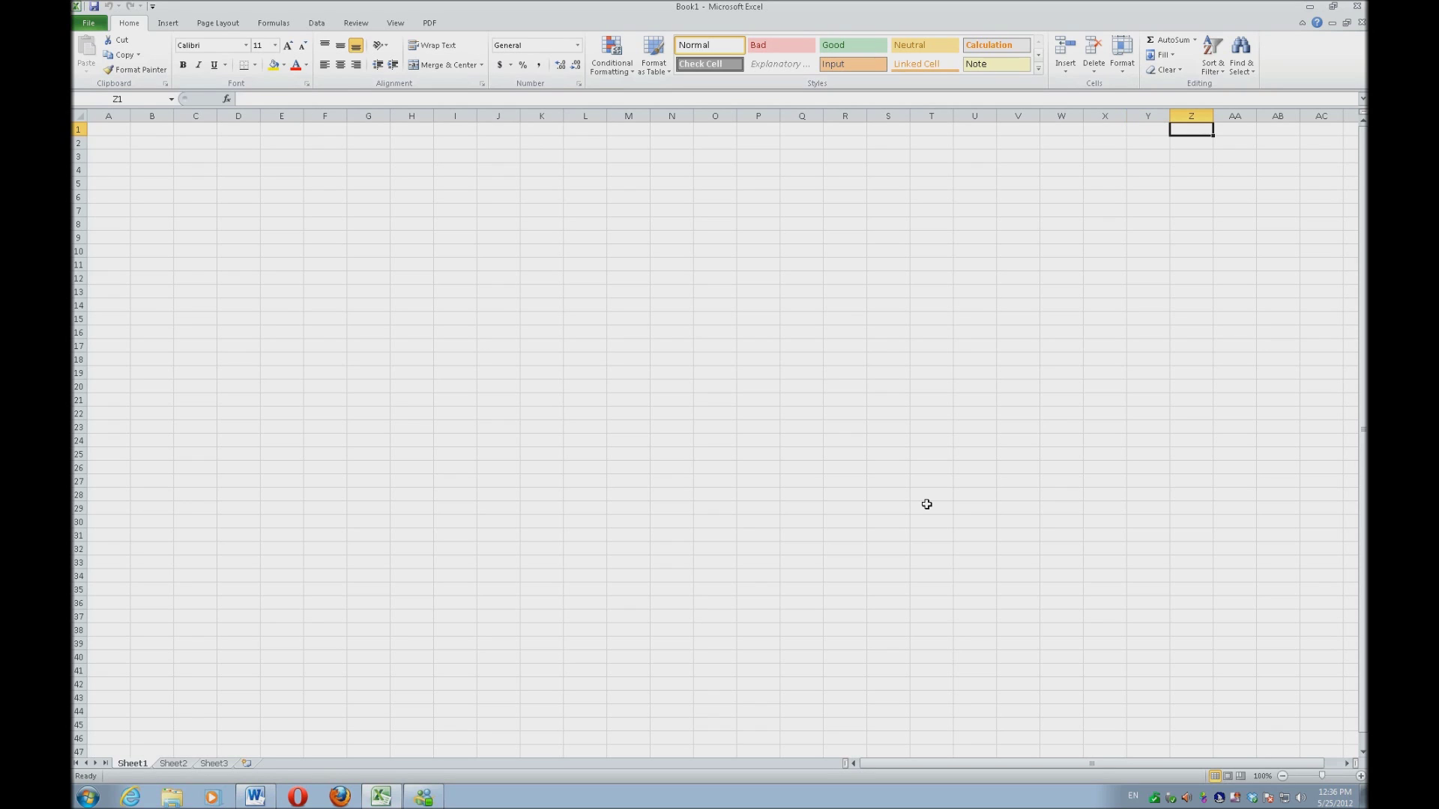
pyautogui.press('Right')
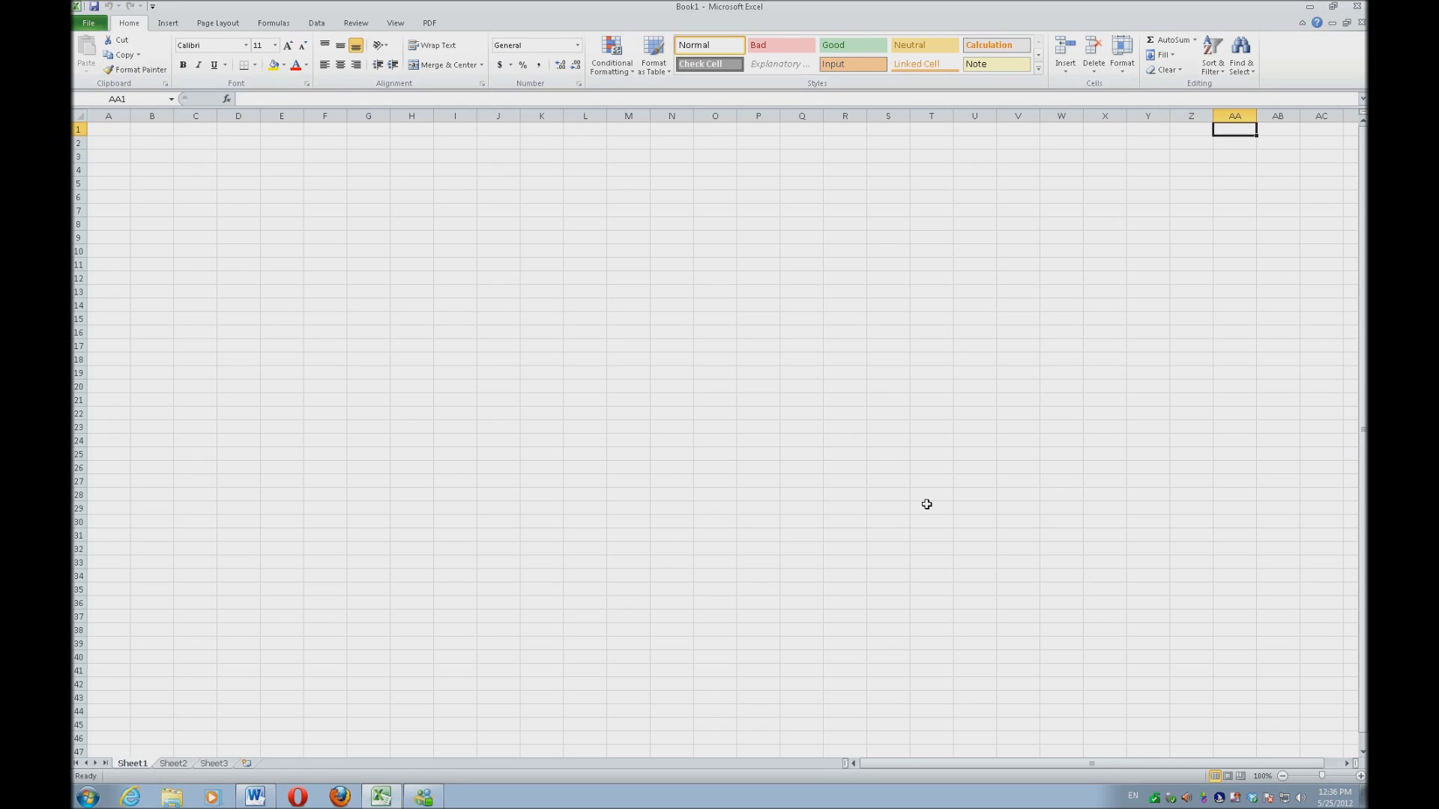
pyautogui.press('Right')
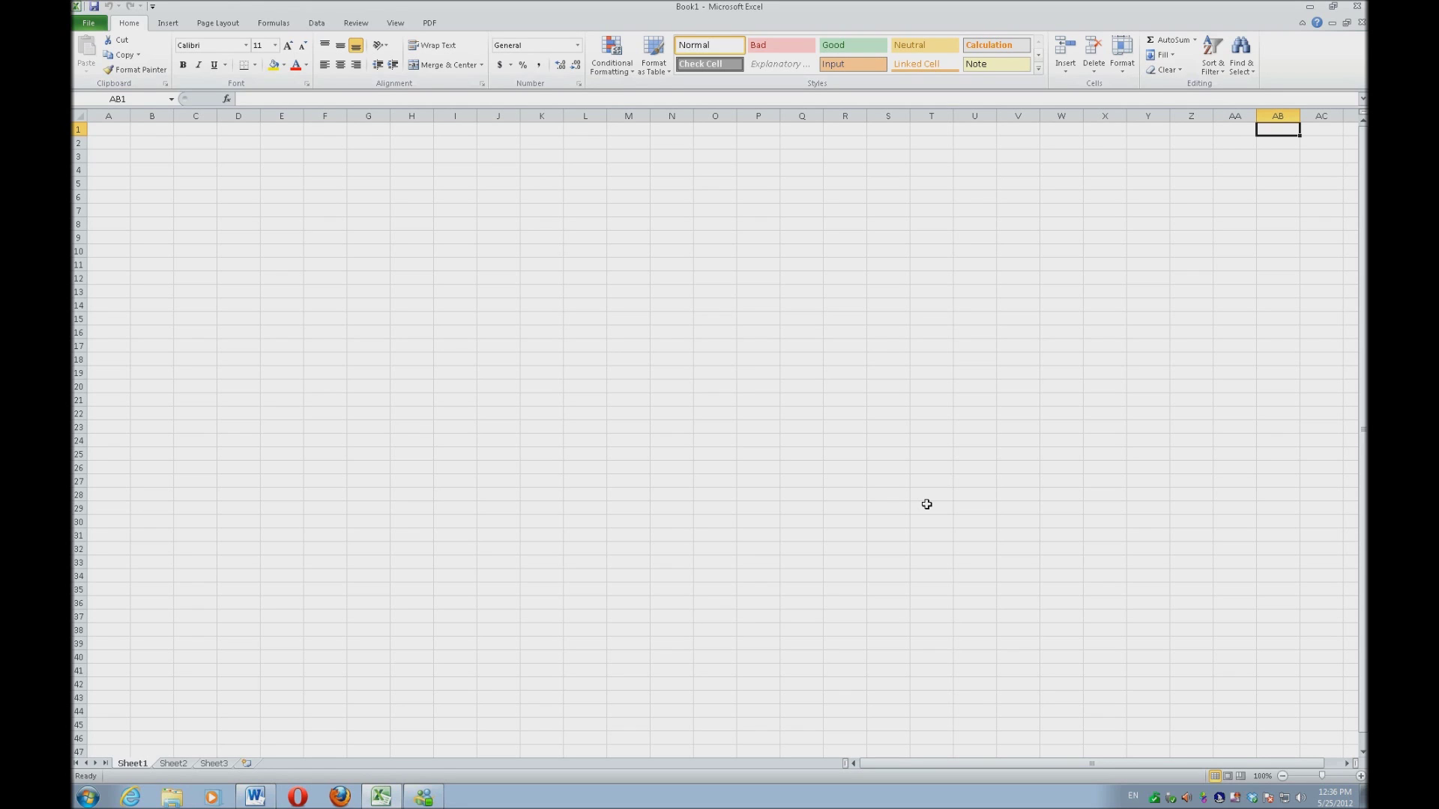
pyautogui.press('Home')
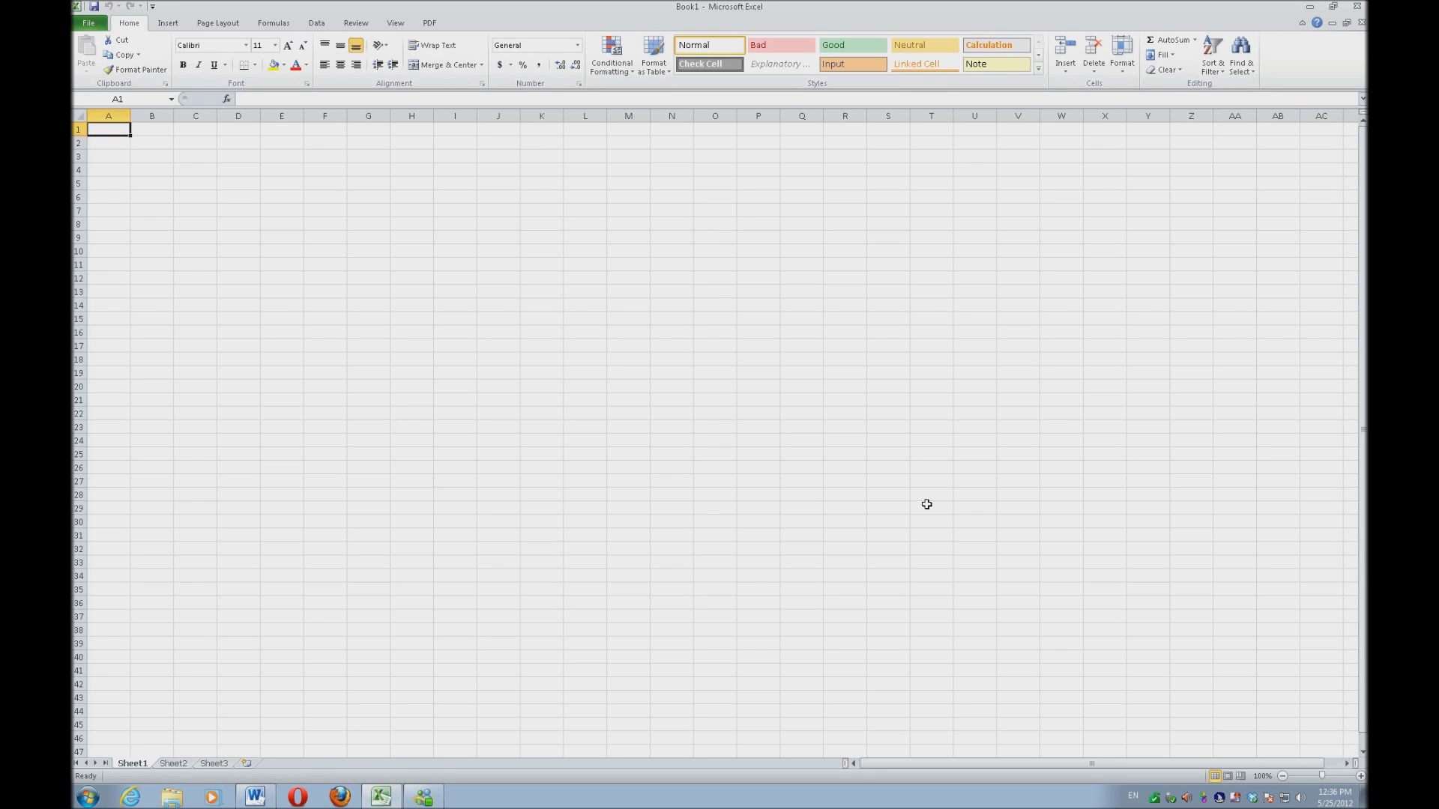
# - Move the active cell down column A through five rows to examine the row numbering, and return to A1
pyautogui.press('Down')
pyautogui.press('Down')
pyautogui.press('Down')
pyautogui.press('Down')
pyautogui.press('Down')
pyautogui.hotkey('ctrl', 'Home')
# - Go to cell D1, move down four rows in column D to examine the cell addresses, and return to A1
pyautogui.press('Right')
pyautogui.press('Right')
pyautogui.press('Right')
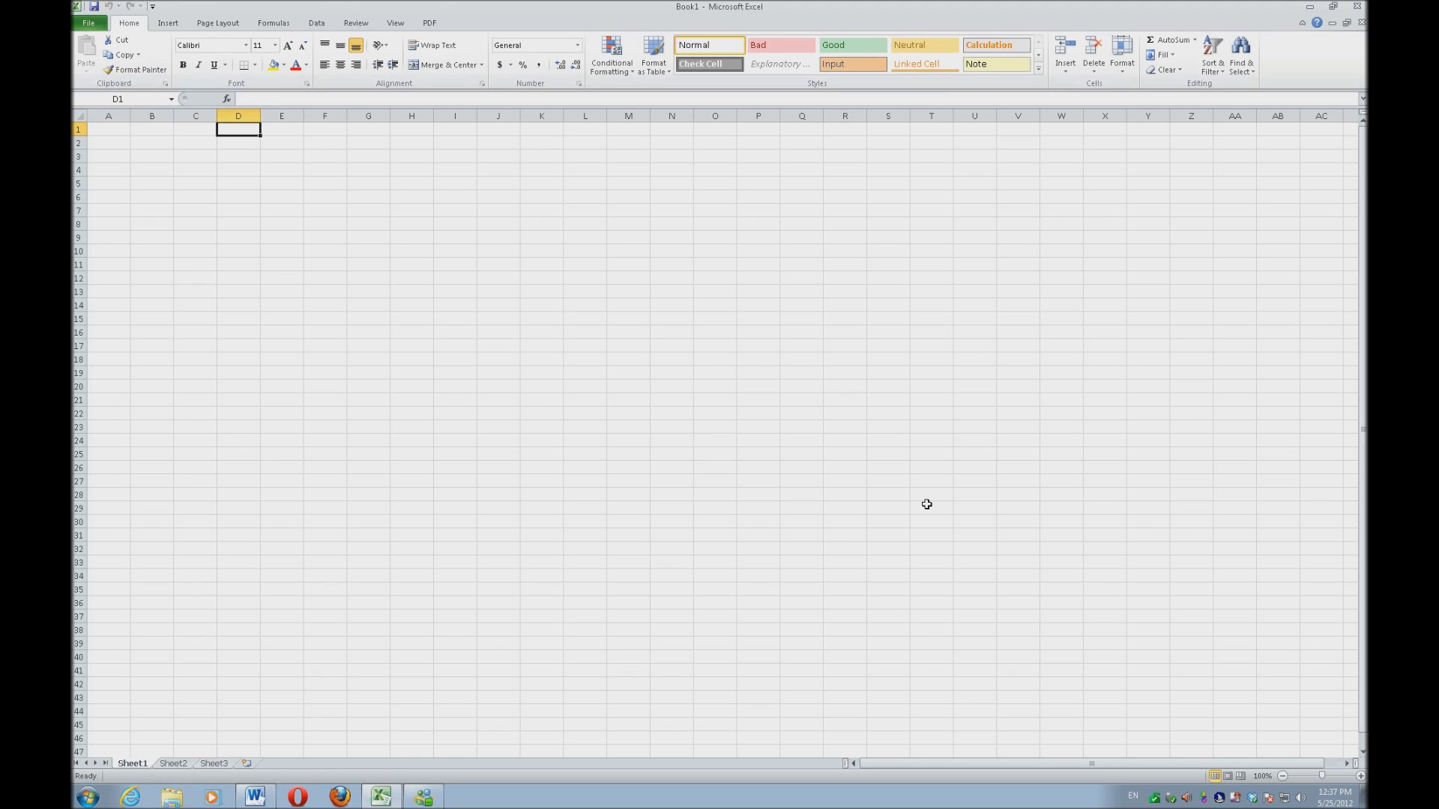
pyautogui.press('Down')
pyautogui.press('Down')
pyautogui.press('Down')
pyautogui.press('Down')
pyautogui.hotkey('ctrl', 'Home')
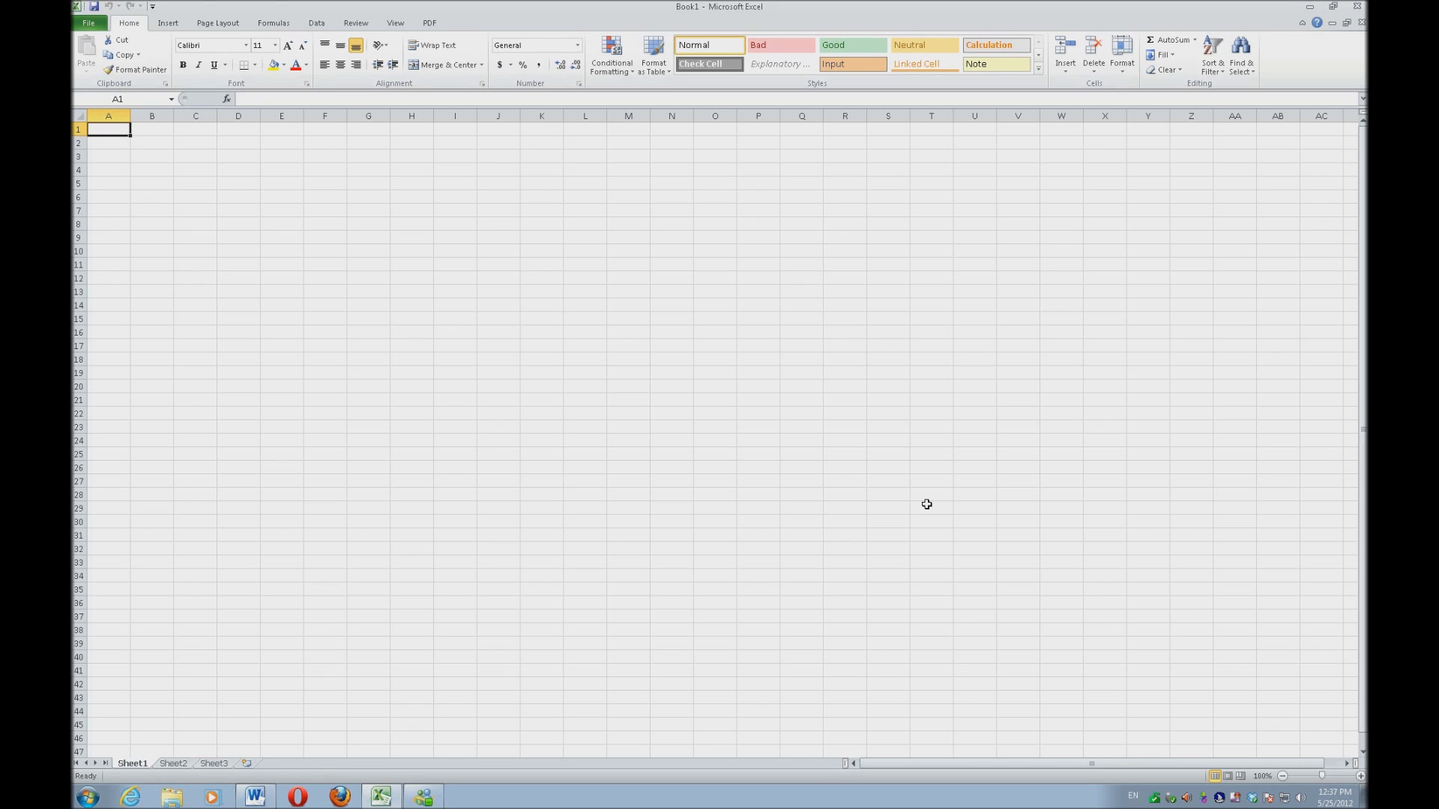
# - Examine the commands of each ribbon category from Insert through PDF, and go back through them to the Home commands
pyautogui.press('alt')
pyautogui.hotkey('alt', 'n')
pyautogui.hotkey('alt', 'p')
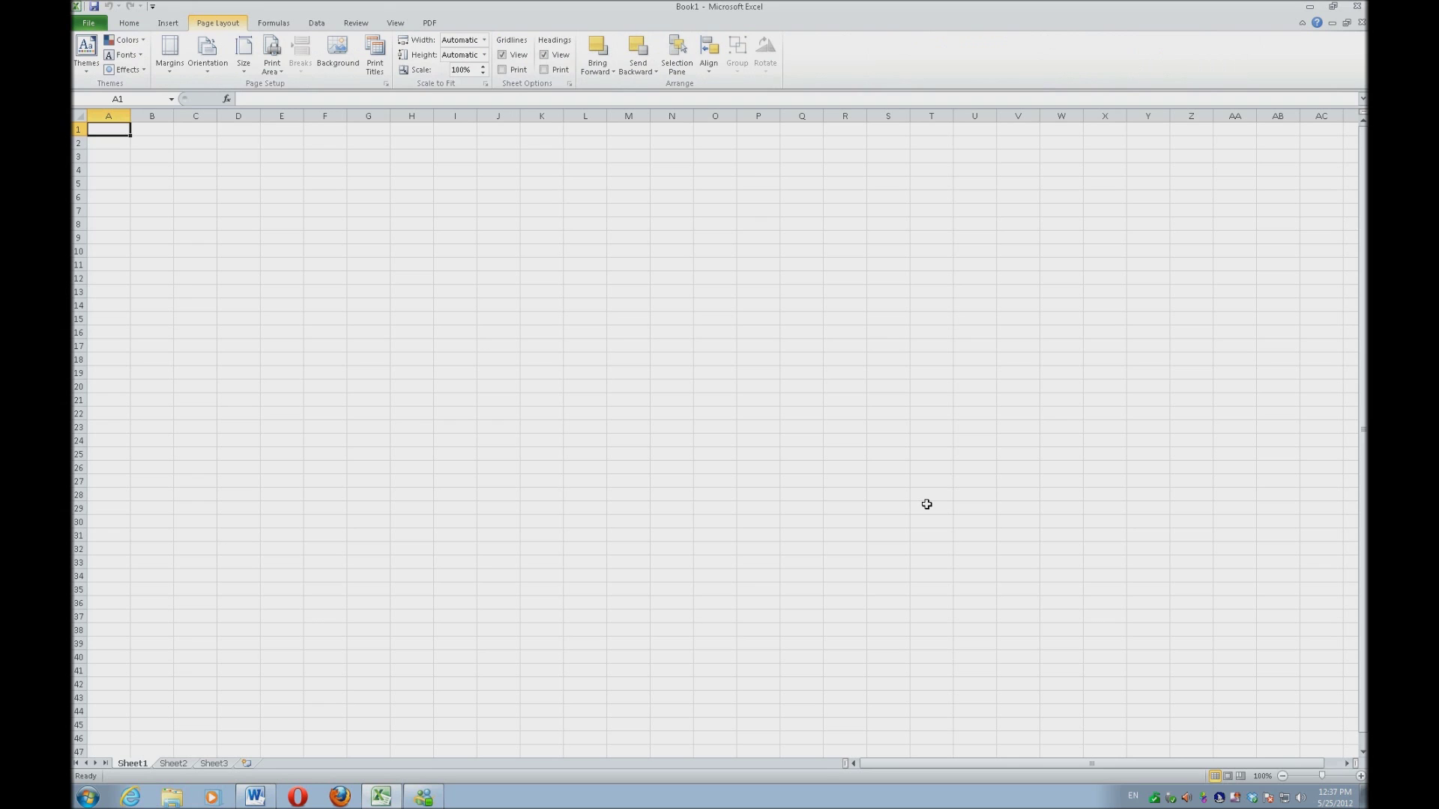
pyautogui.hotkey('alt', 'm')
pyautogui.hotkey('alt', 'a')
pyautogui.hotkey('alt', 'r')
pyautogui.hotkey('alt', 'w')
pyautogui.hotkey('alt', 'y')
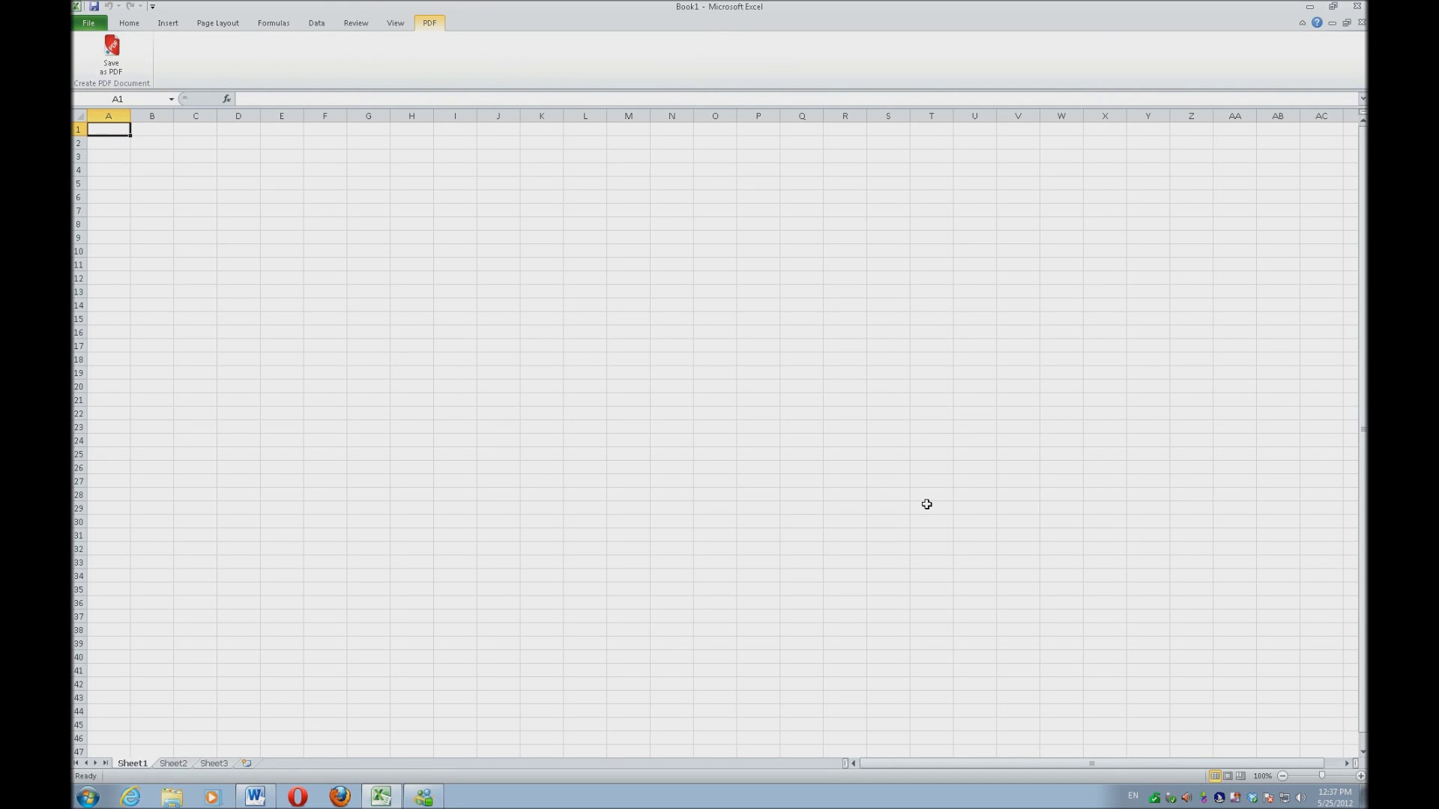
pyautogui.hotkey('alt', 'w')
pyautogui.hotkey('alt', 'r')
pyautogui.hotkey('alt', 'a')
pyautogui.hotkey('alt', 'm')
pyautogui.hotkey('alt', 'p')
pyautogui.hotkey('alt', 'n')
pyautogui.hotkey('alt', 'h')
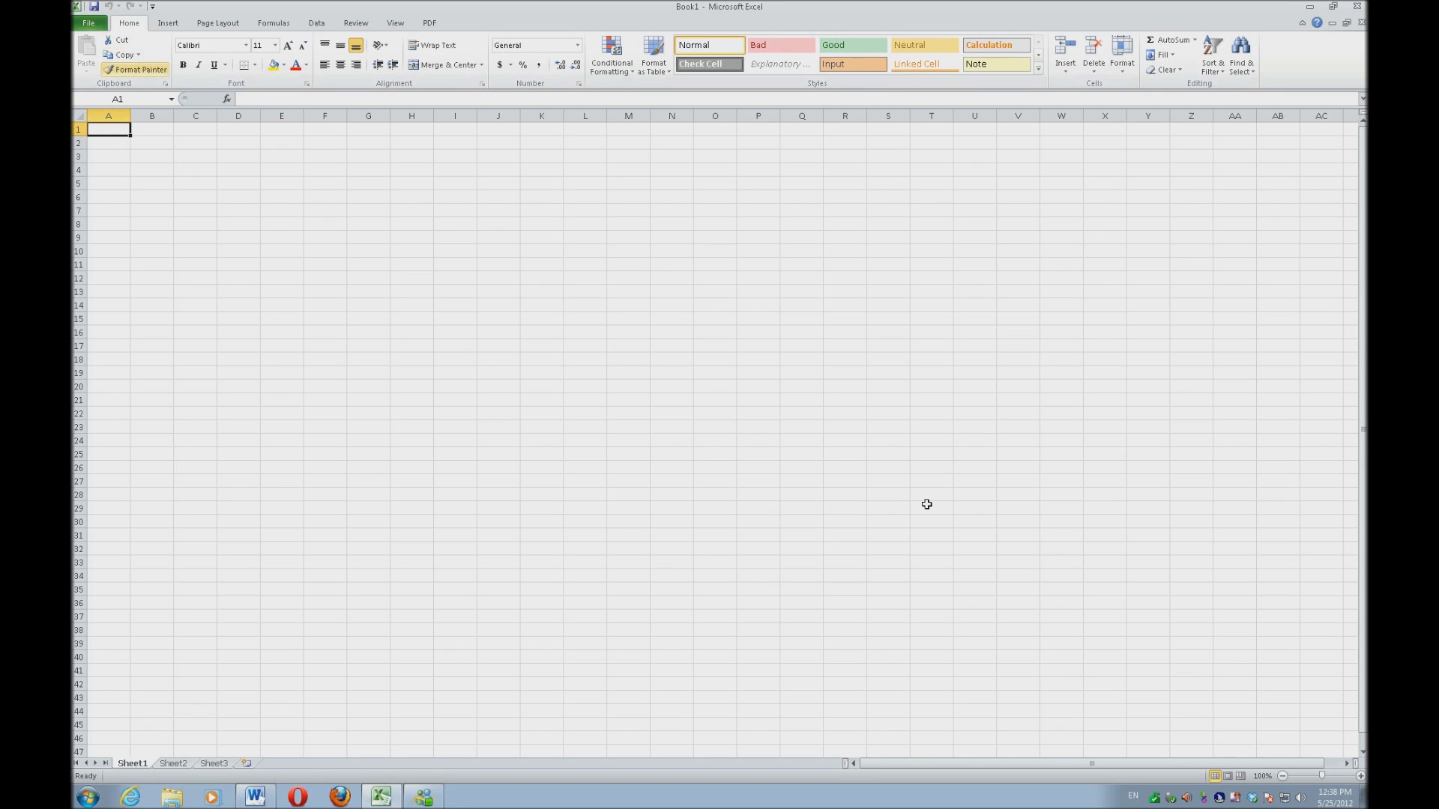
pyautogui.hotkey('alt', 'h')
pyautogui.press('f')
pyautogui.press('f')
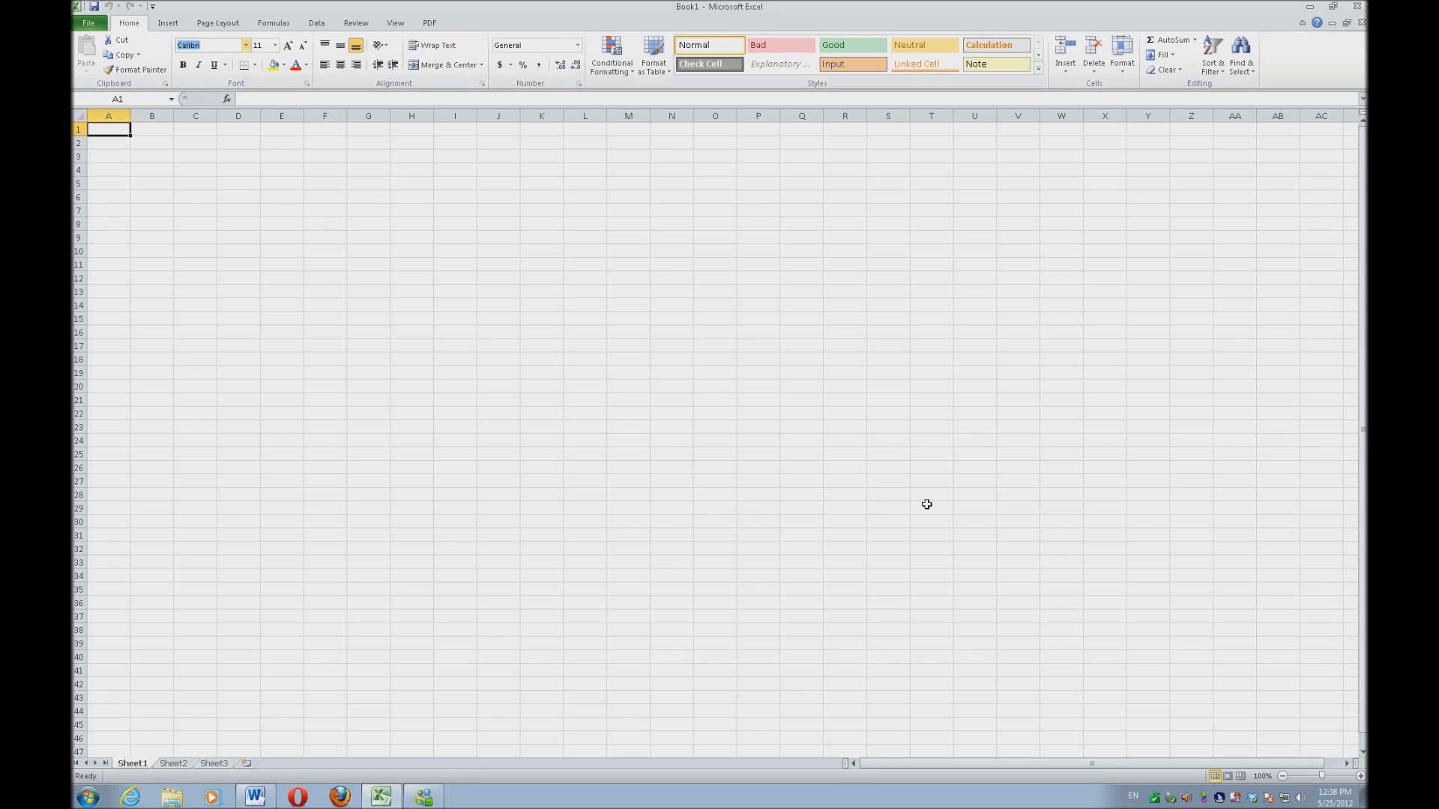
pyautogui.press('Escape')
# - Enter the heading "Resting Rate" in cell A1
pyautogui.write('Res')
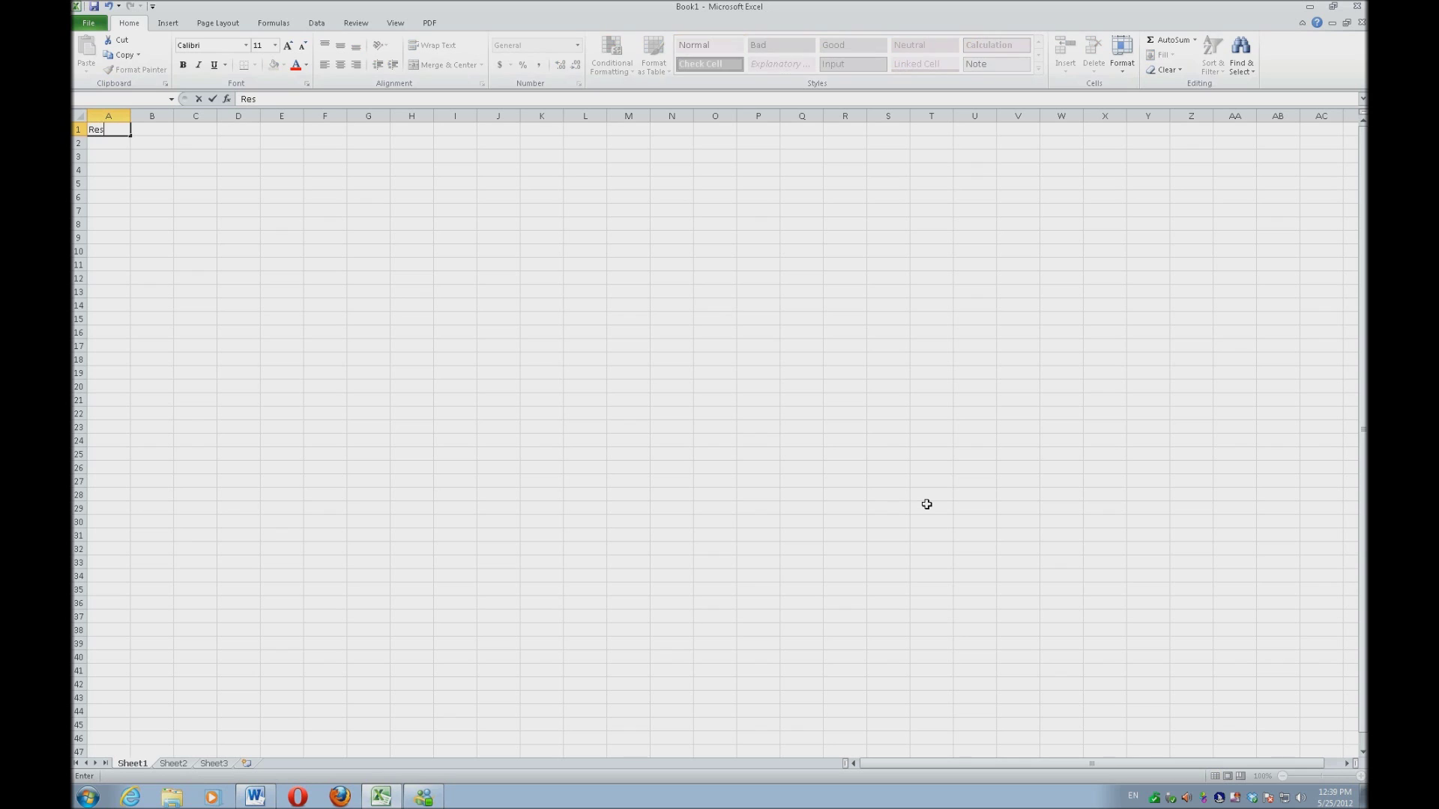
pyautogui.write('ting Rate')
pyautogui.press('Return')
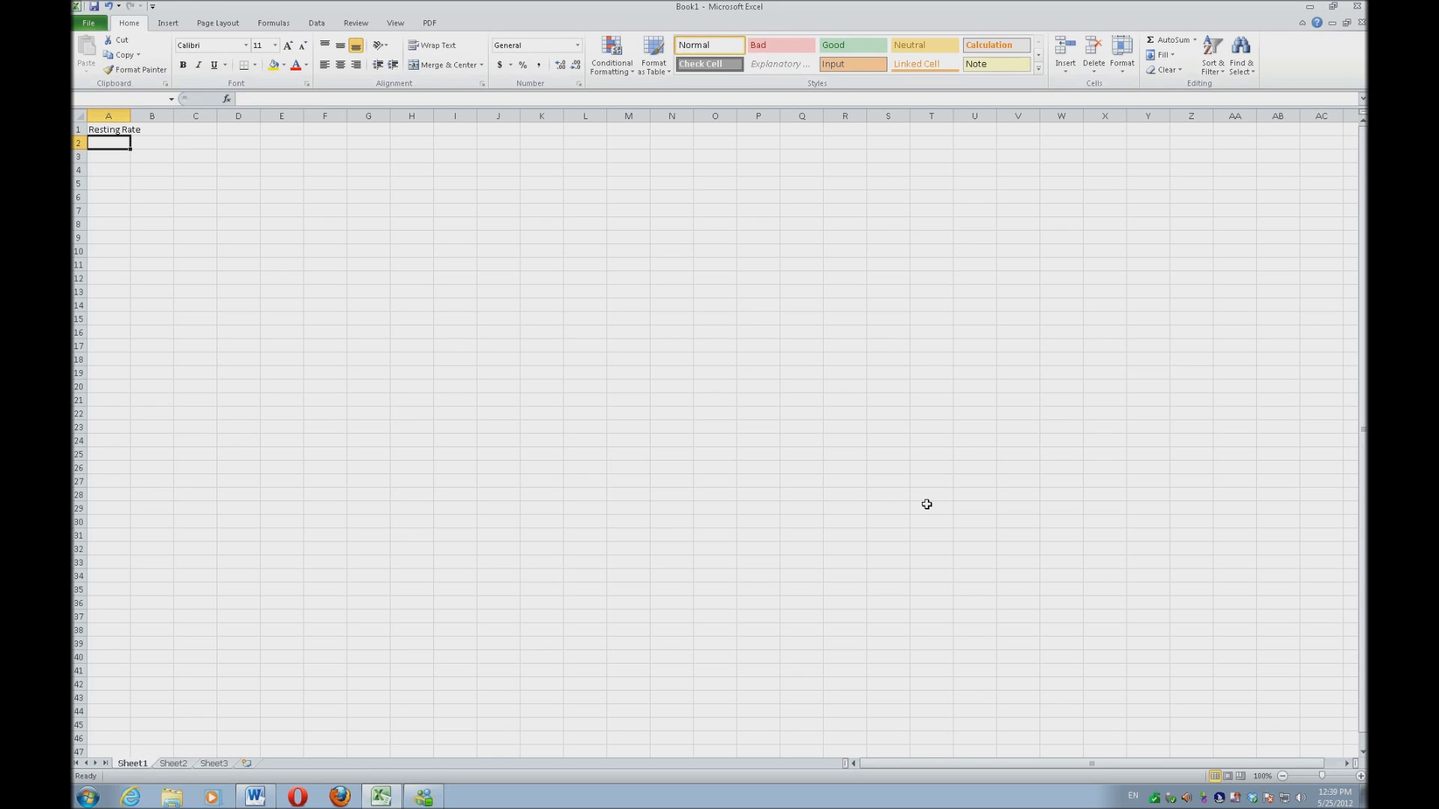
# - AutoFit the width of column A to the heading in cell A1
pyautogui.press('Up')
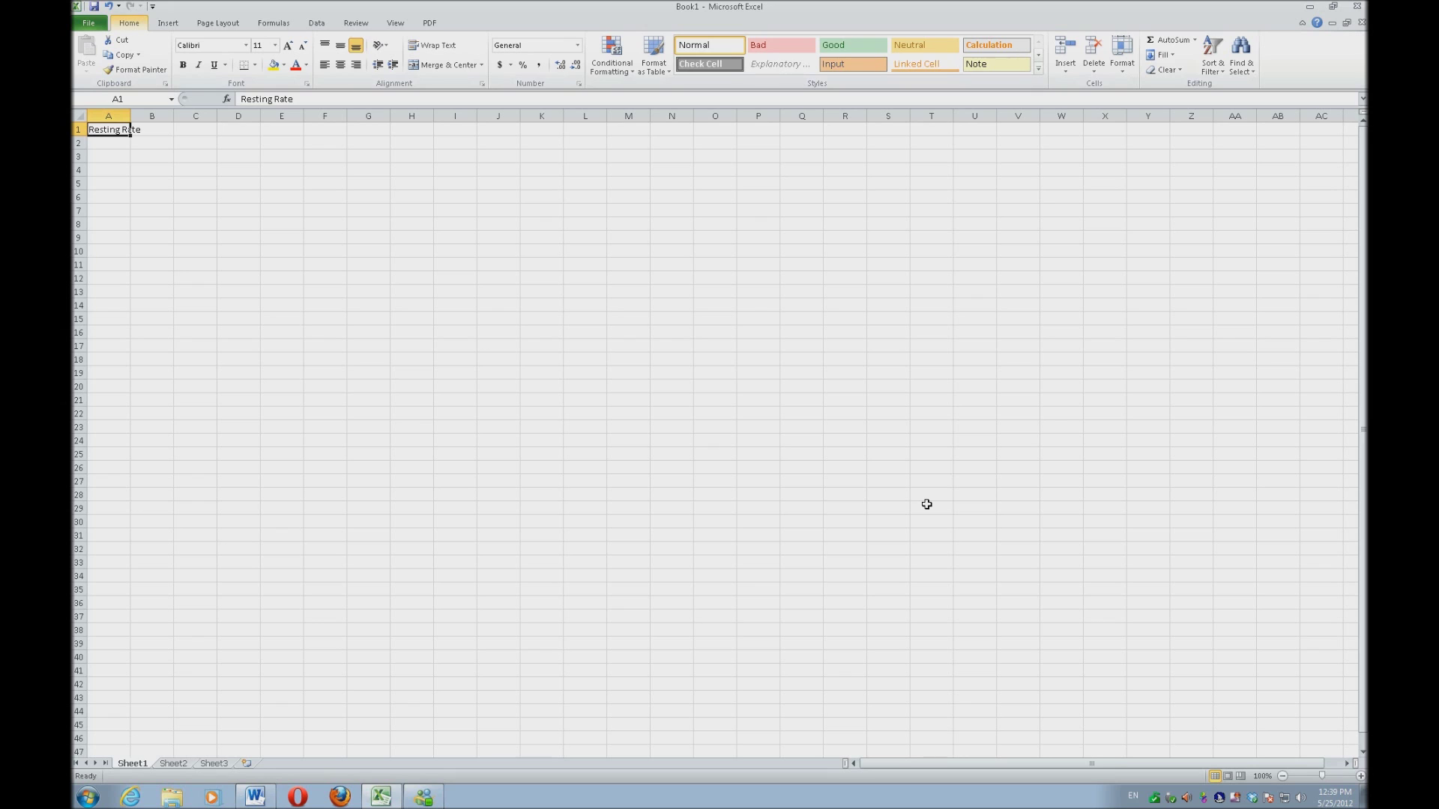
pyautogui.hotkey('alt', 'h')
pyautogui.press('o')
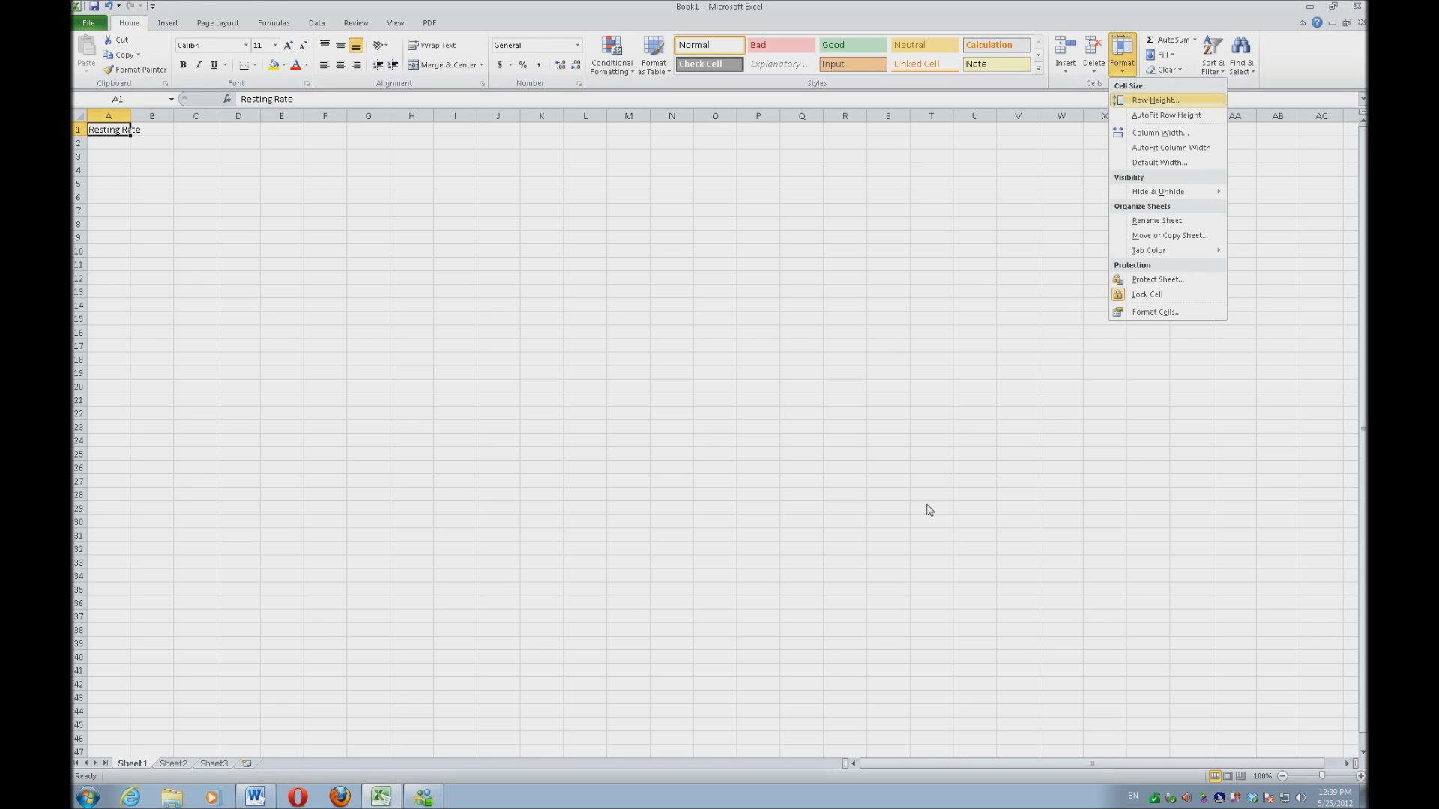
pyautogui.press('i')
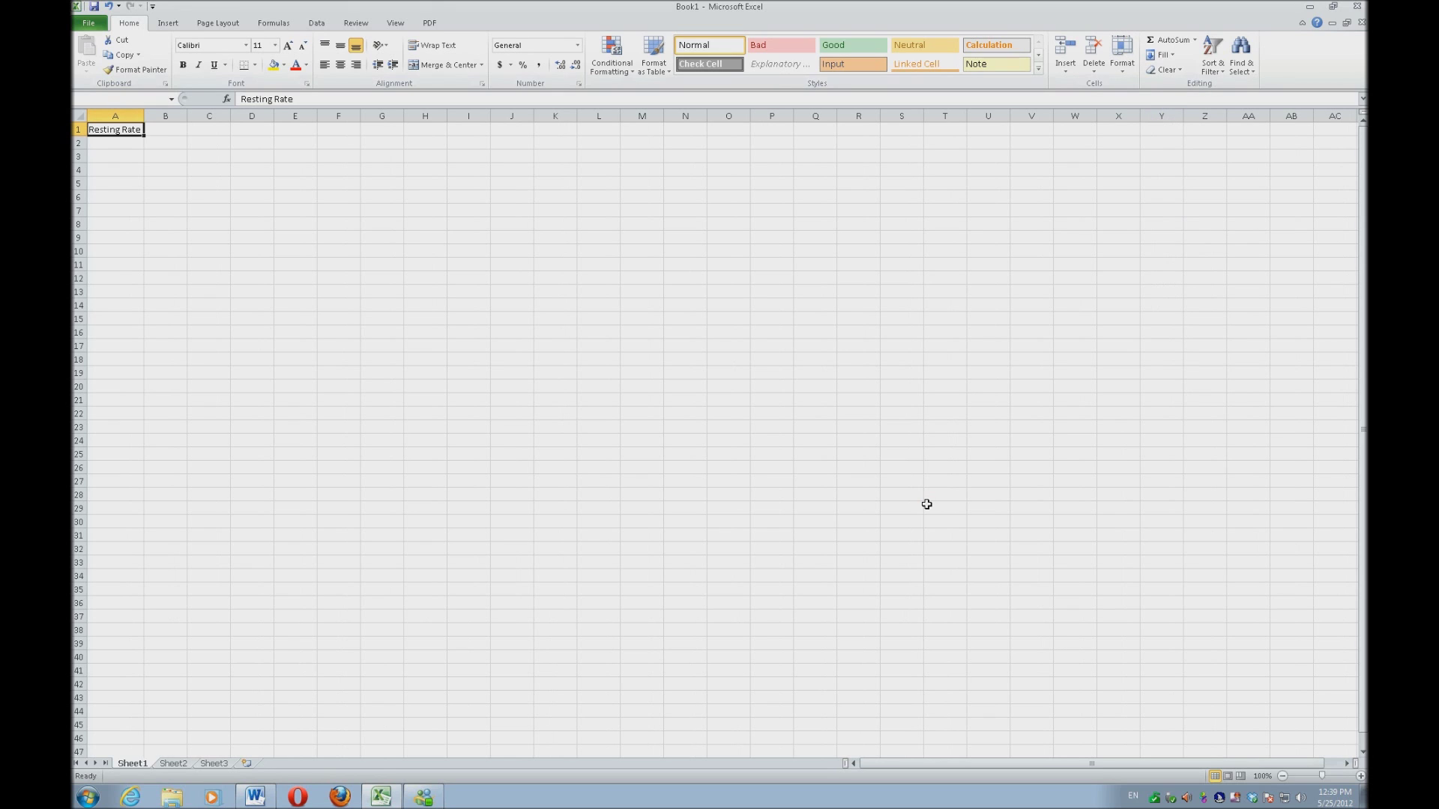
# - Select cell B1 and rename the worksheet Sheet1 as "Resting Rate"
pyautogui.press('Right')
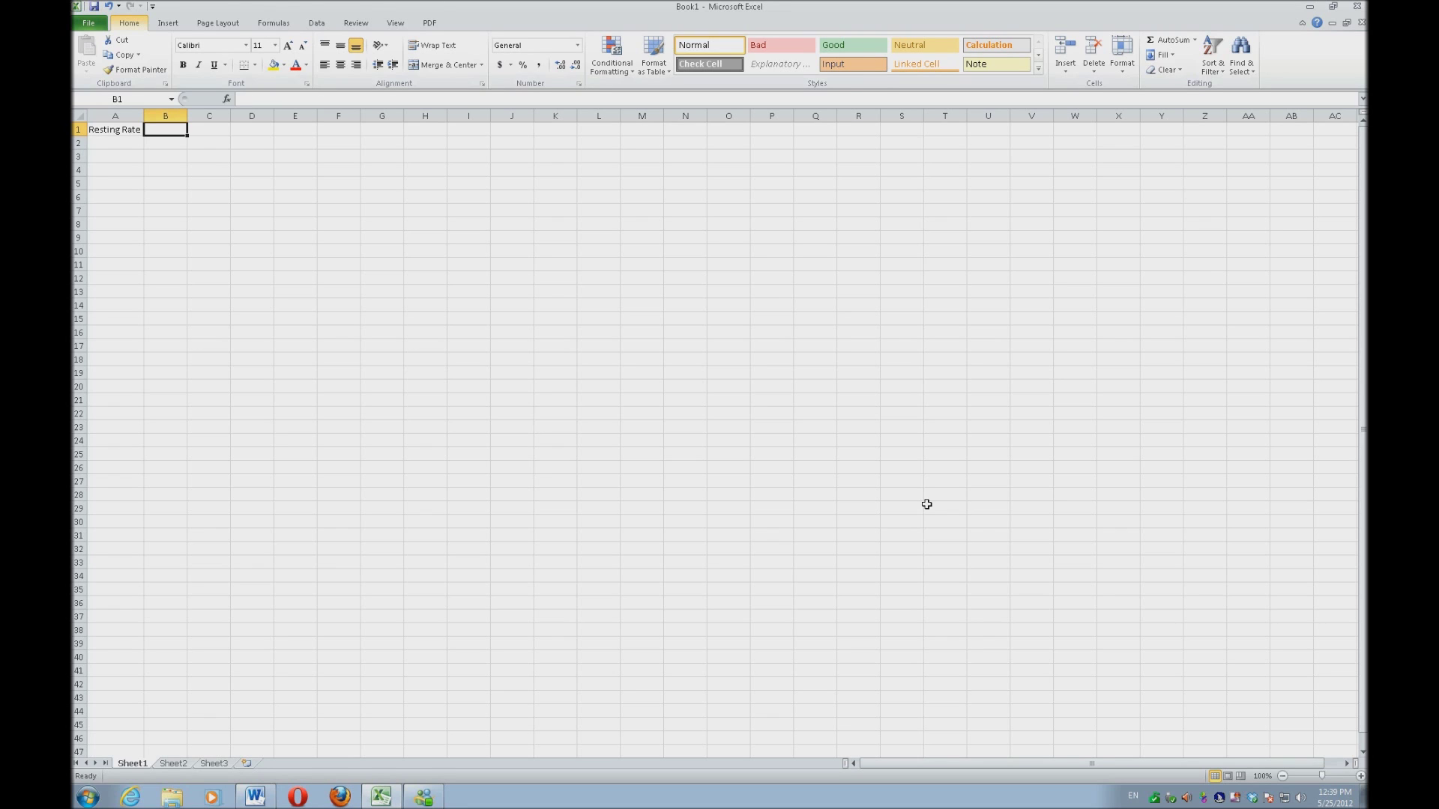
pyautogui.press('o')
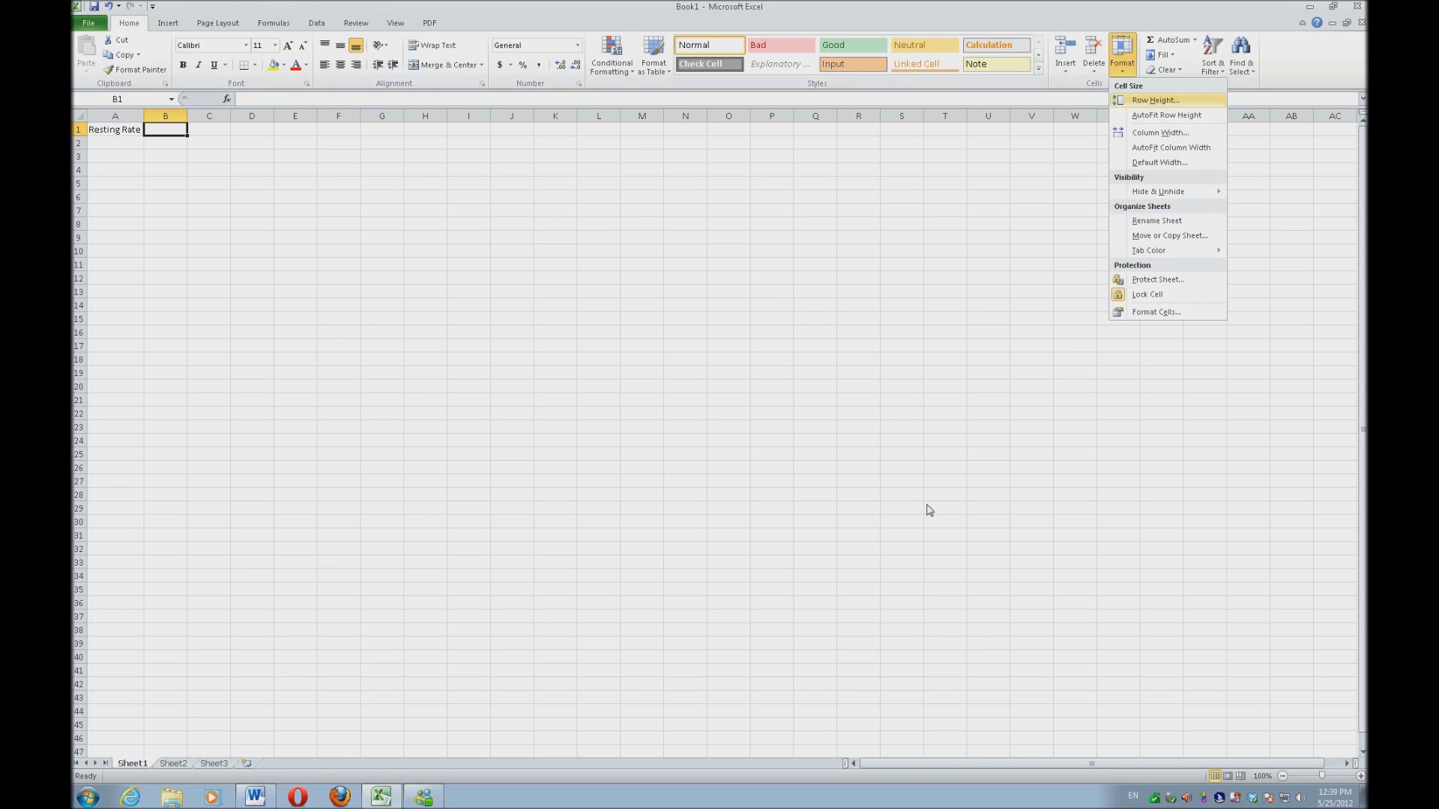
pyautogui.press('h')
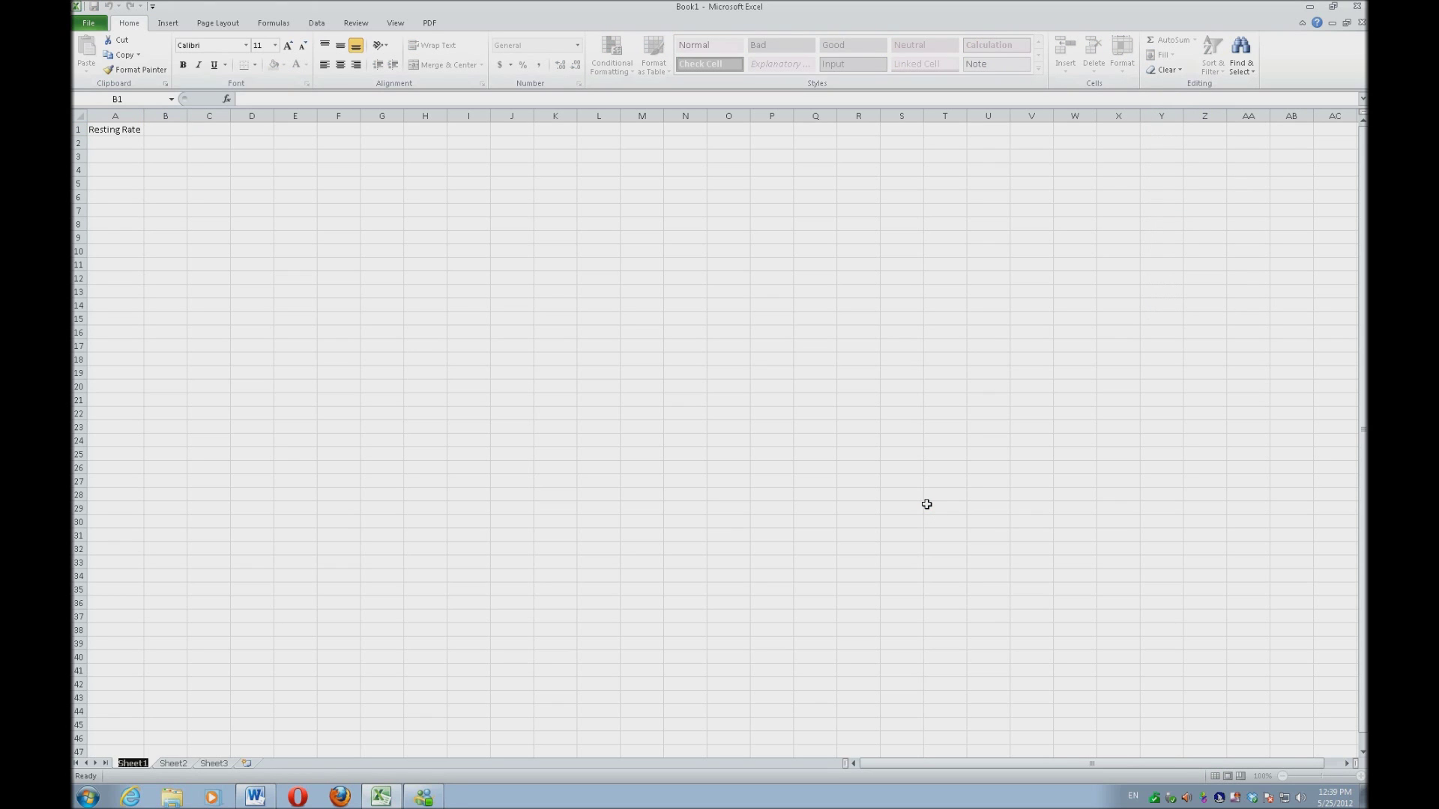
pyautogui.write('Resting Rate')
pyautogui.press('Return')
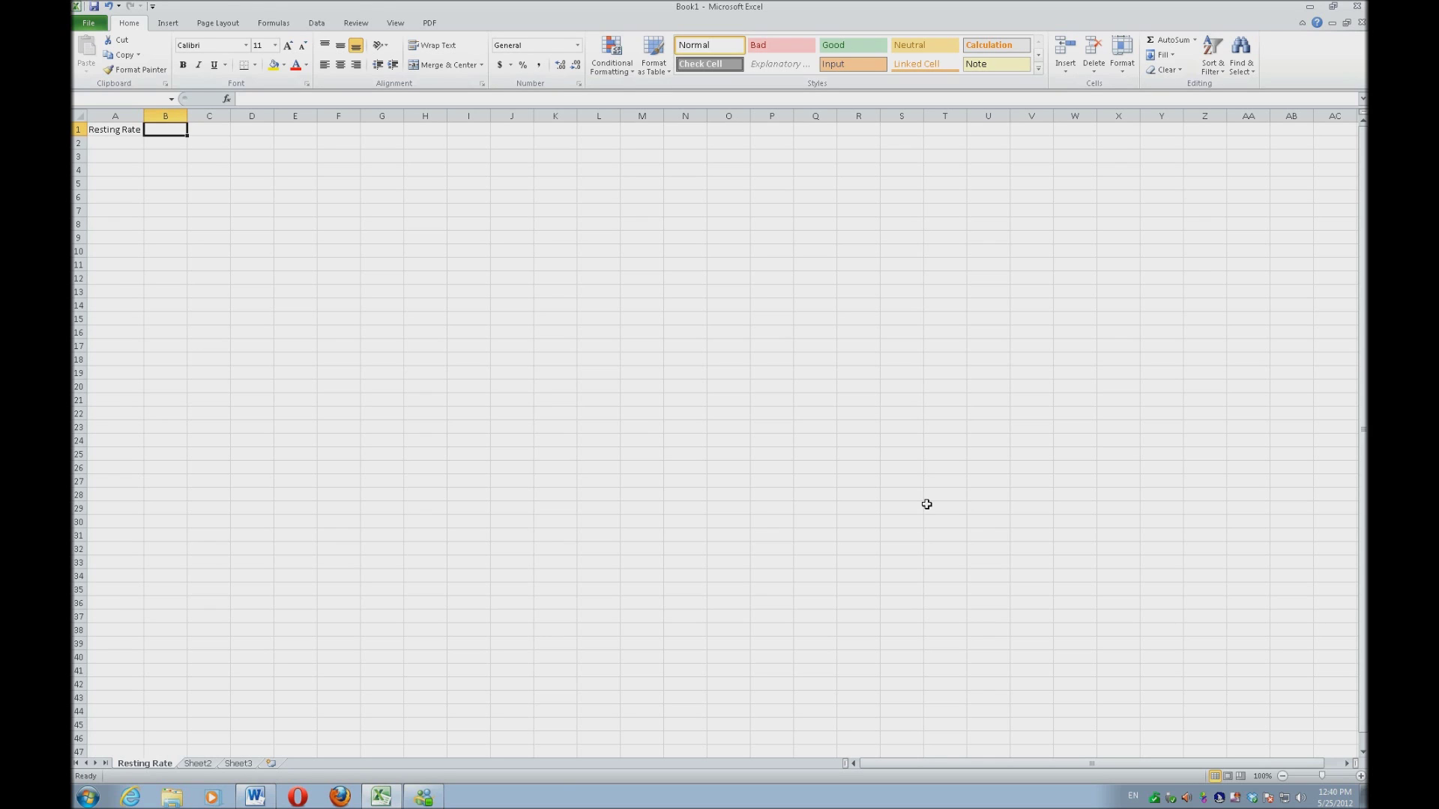
# - View the worksheets Sheet2 and Sheet3, and return to the Resting Rate sheet
pyautogui.hotkey('ctrl', 'pagedown')
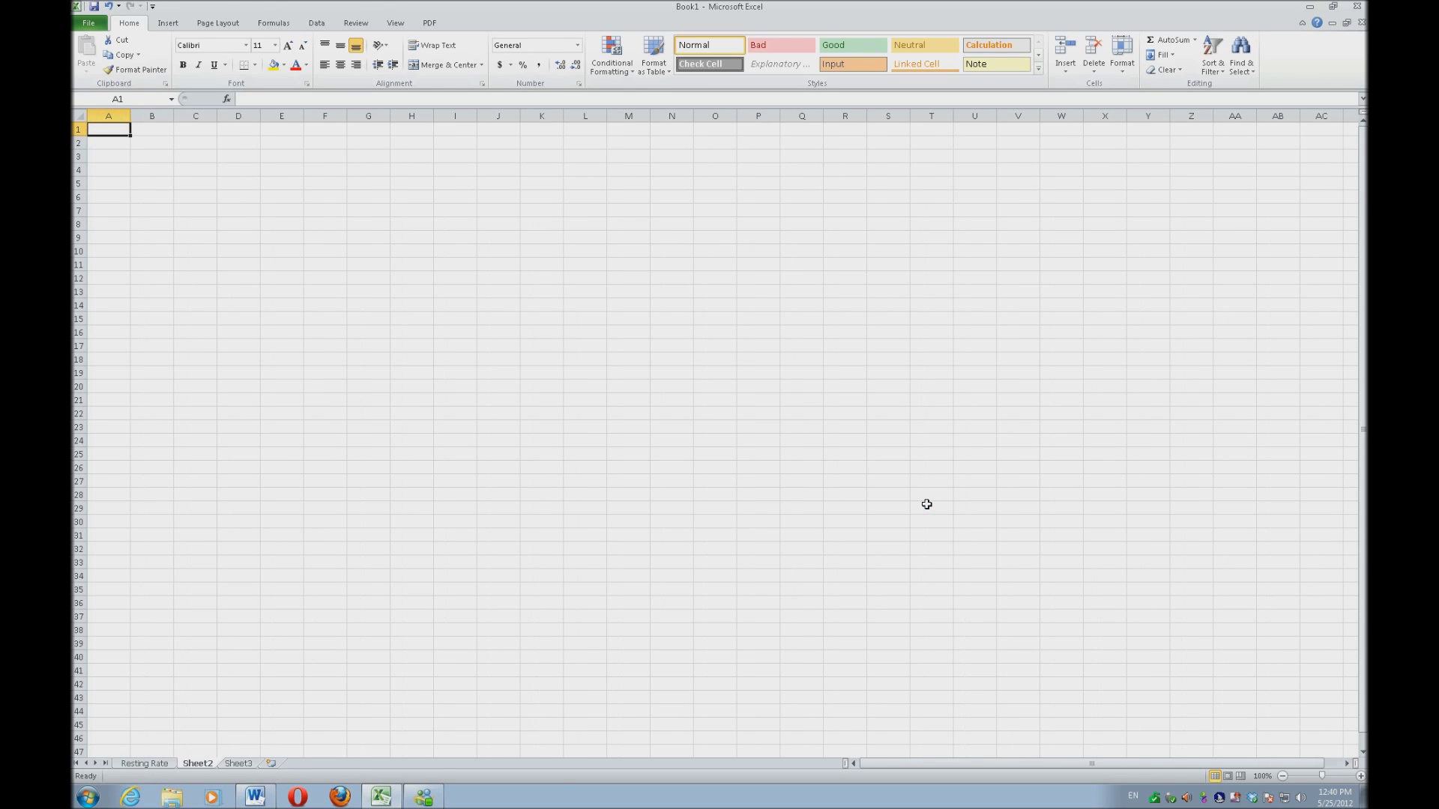
pyautogui.hotkey('ctrl', 'pagedown')
pyautogui.hotkey('ctrl', 'pageup')
pyautogui.hotkey('ctrl', 'pageup')
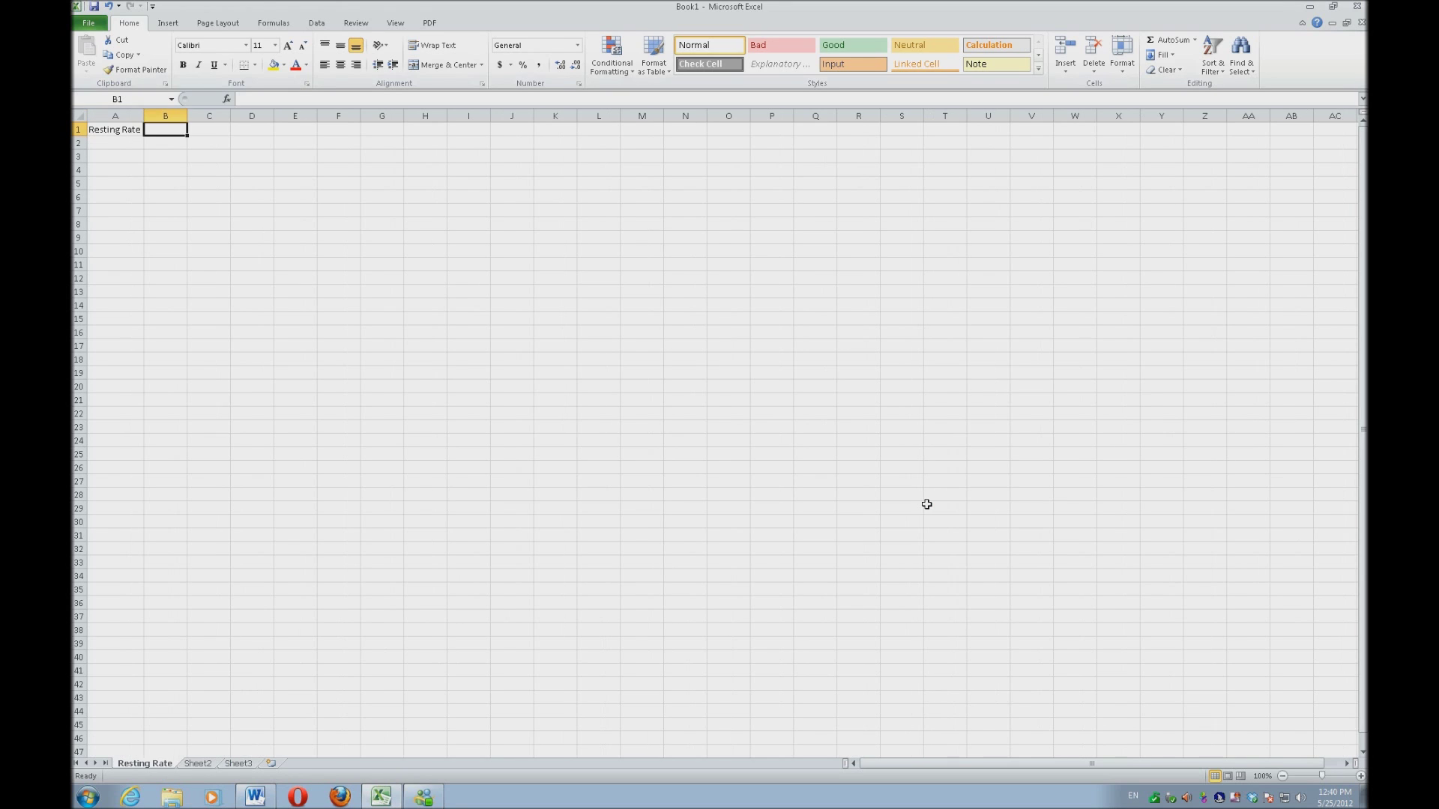